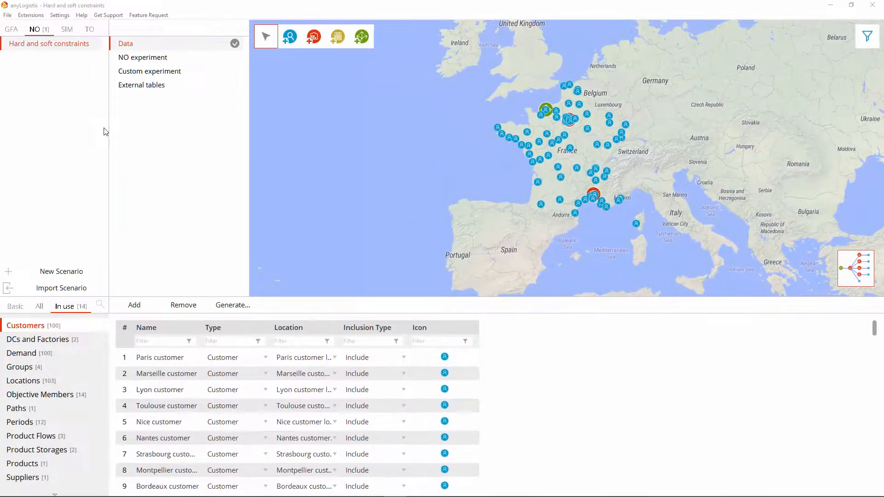
Run the NO experiment for the Hard and soft constraints scenario and open its Demand Fulfillment results
click(155, 58)
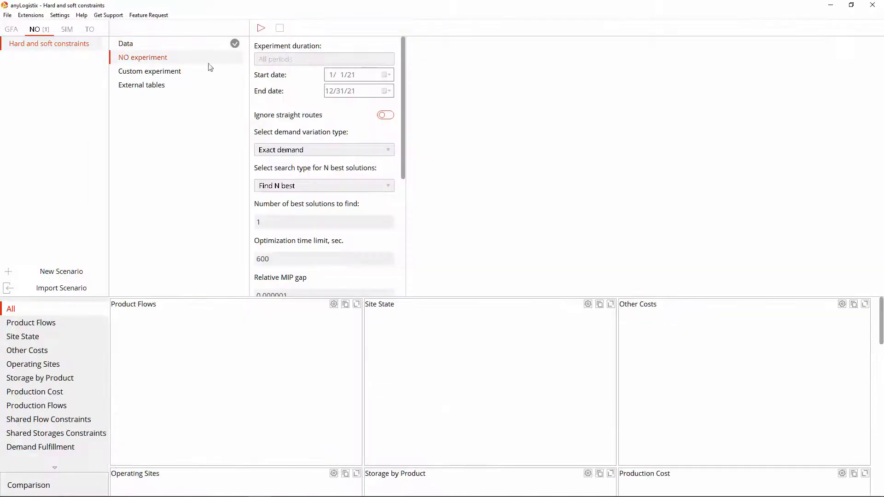
click(266, 28)
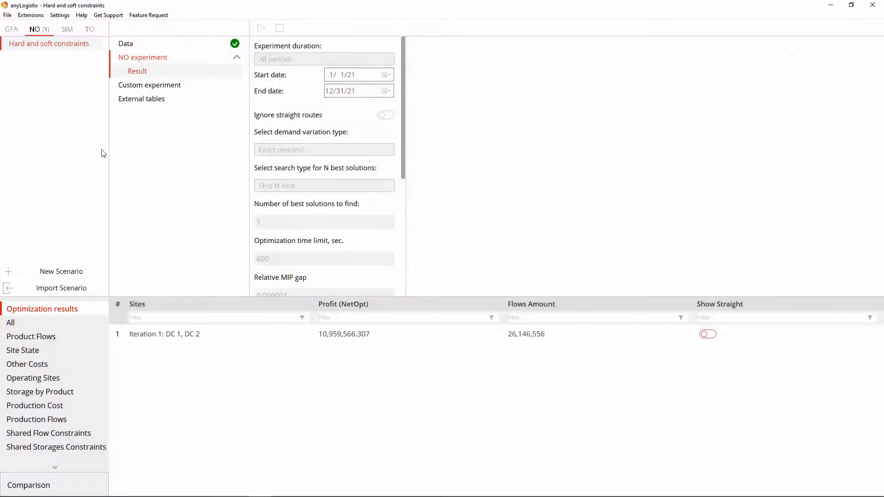
scroll(53, 382, down, 3)
click(53, 380)
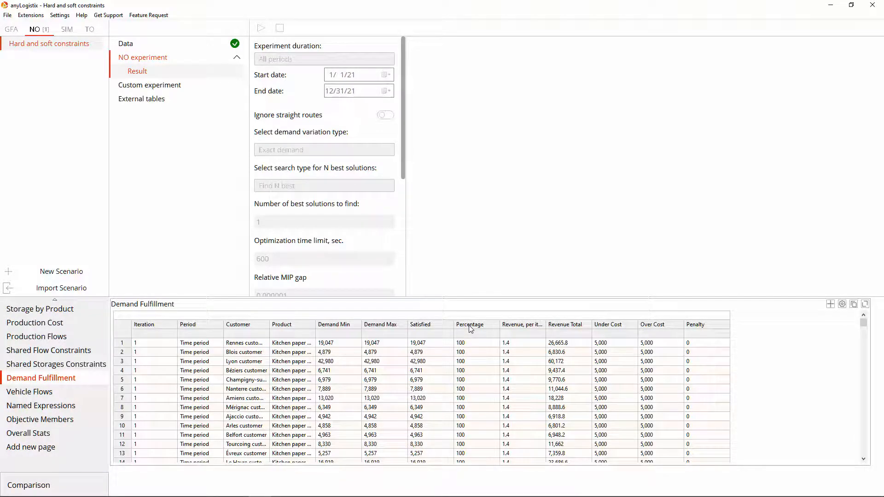
Expand the Port Le Havre to DCs product flow by Destination only, excluding Vehicle Types
click(130, 46)
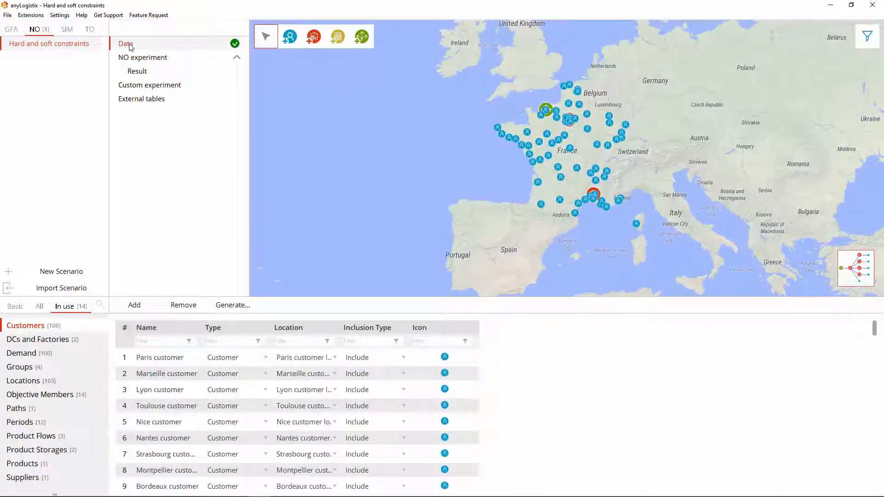
click(17, 439)
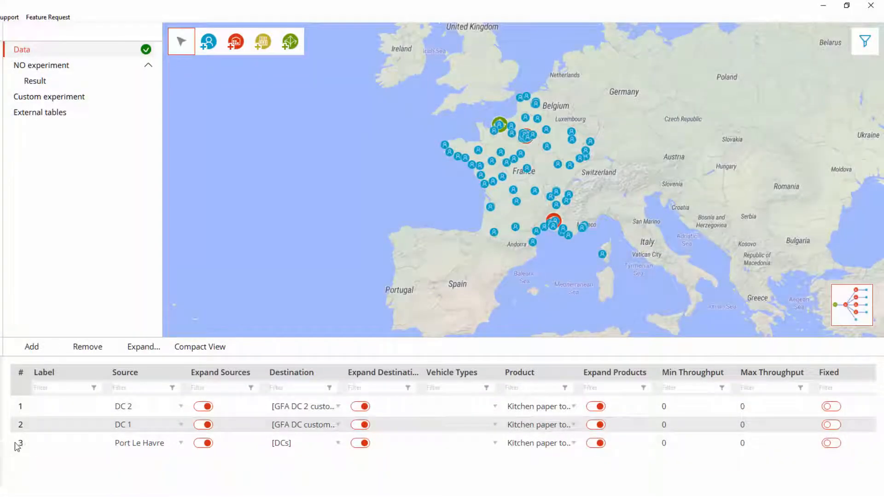
click(17, 445)
click(134, 352)
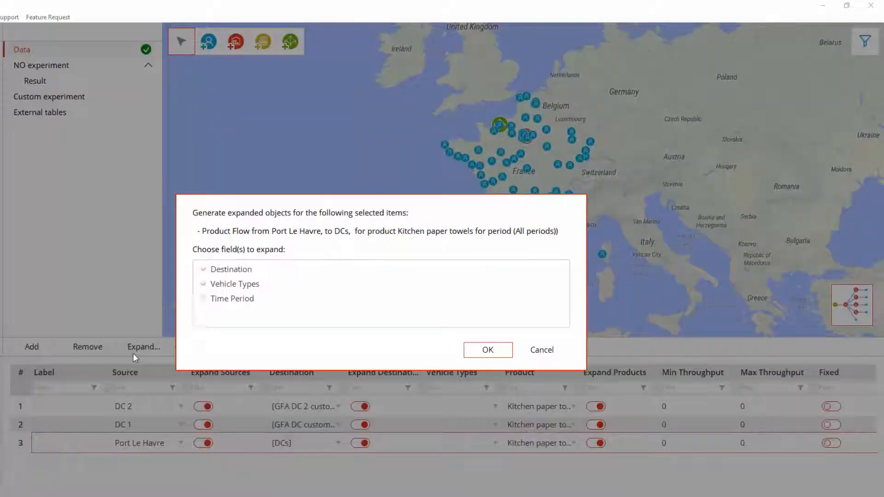
click(205, 284)
click(329, 269)
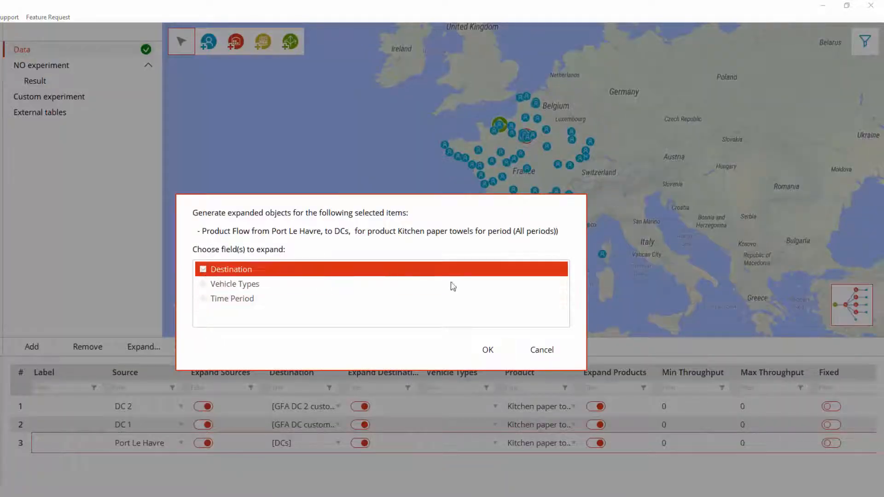
click(507, 348)
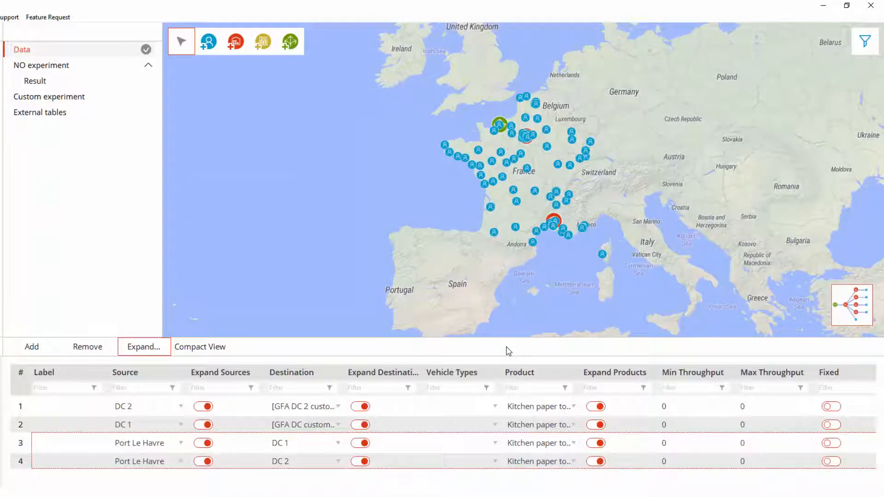
Set the Max Throughput of the Port Le Havre flows to 450,000 for DC 1 and 600,000 for DC 2
click(776, 444)
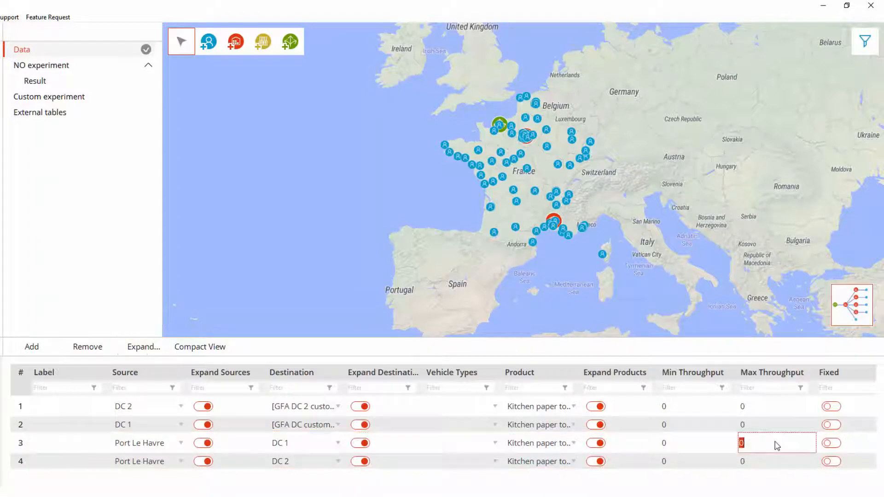
text(450000)
key(Return)
text(600,000)
key(Return)
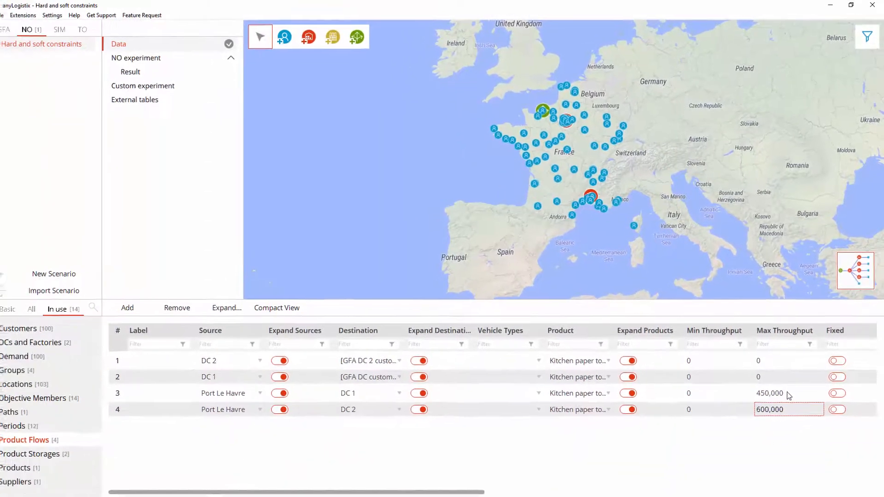
Rerun the NO experiment with the throughput limits and open the new result's Demand Fulfillment statistics
click(156, 59)
click(259, 28)
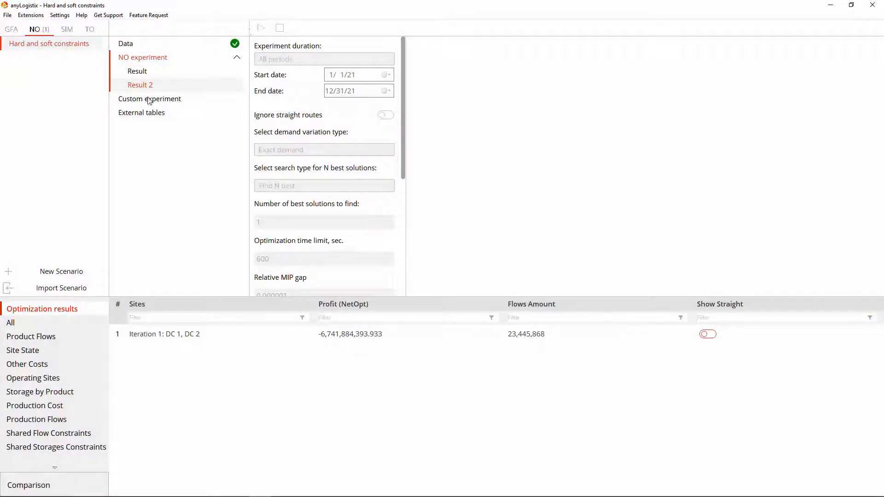
scroll(63, 427, down, 3)
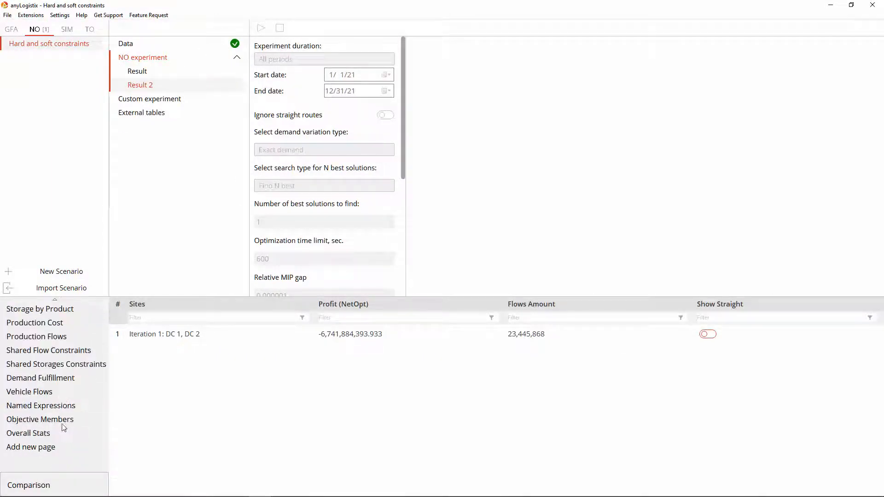
click(68, 378)
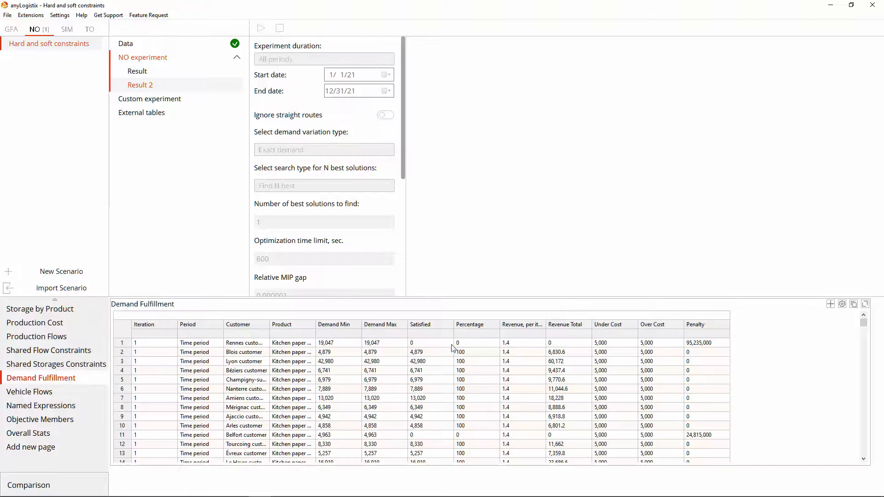
Sort the Demand Fulfillment table by Percentage in ascending order and review the customers with the lowest fulfillment
click(462, 326)
scroll(467, 360, down, 6)
scroll(467, 360, down, 10)
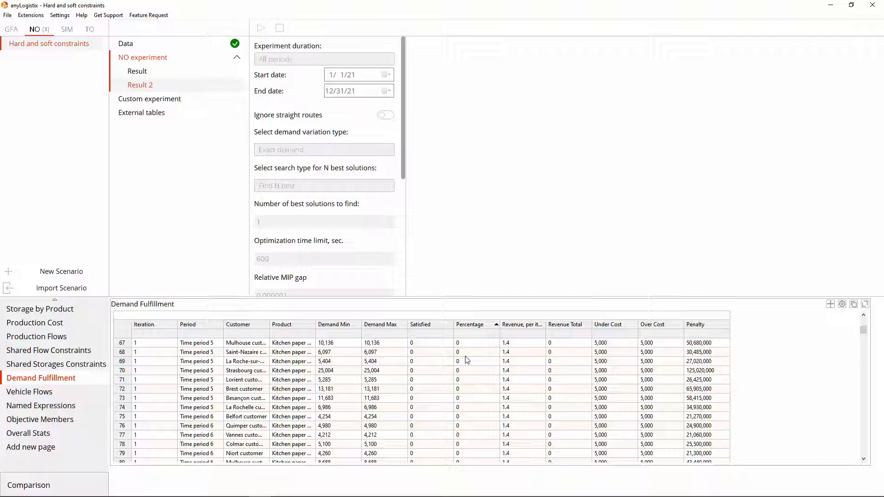
Add a new distribution center in central France in the scenario data and name it DC 3
click(125, 44)
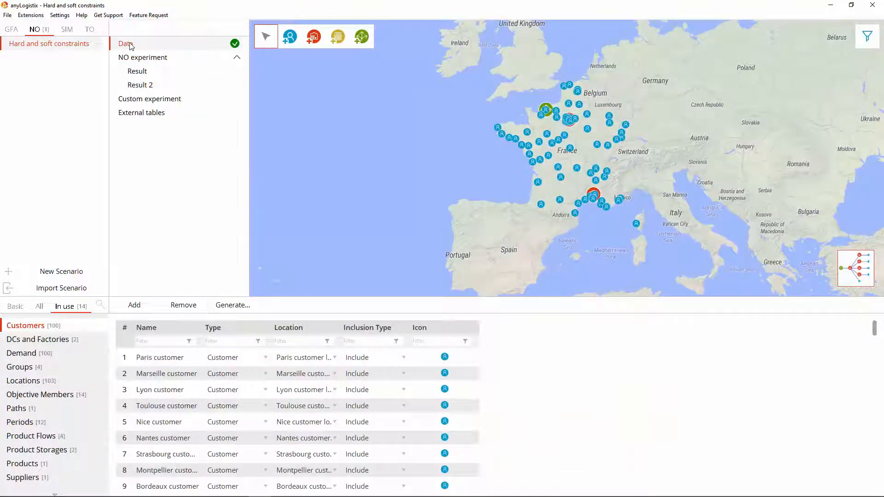
click(312, 41)
click(572, 164)
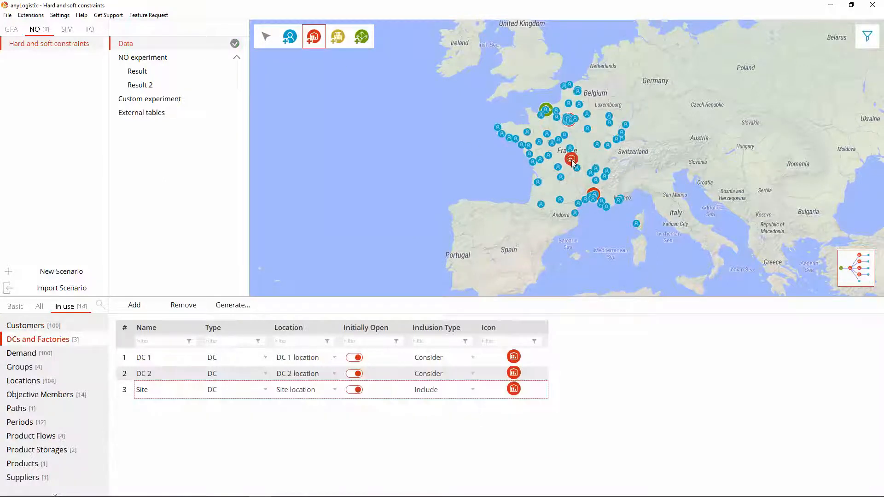
double_click(141, 390)
text(DC 3)
key(Return)
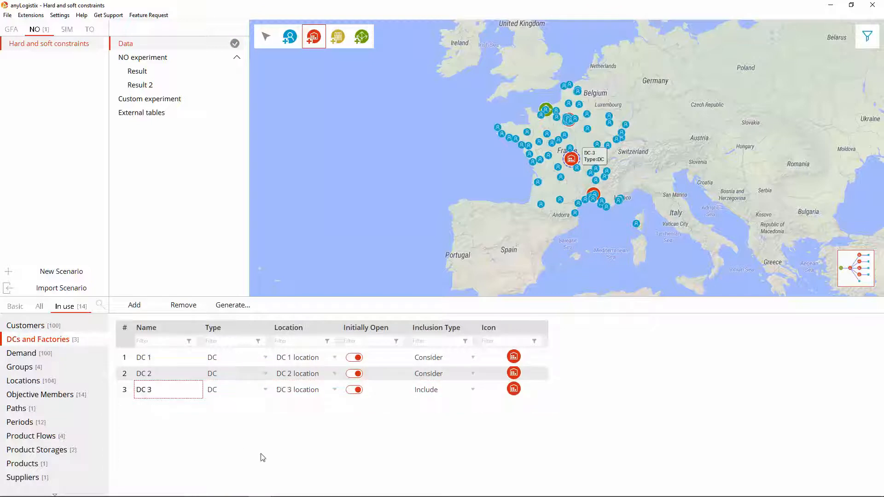
Make DC 3 not initially open and set its inclusion type to Consider
click(357, 390)
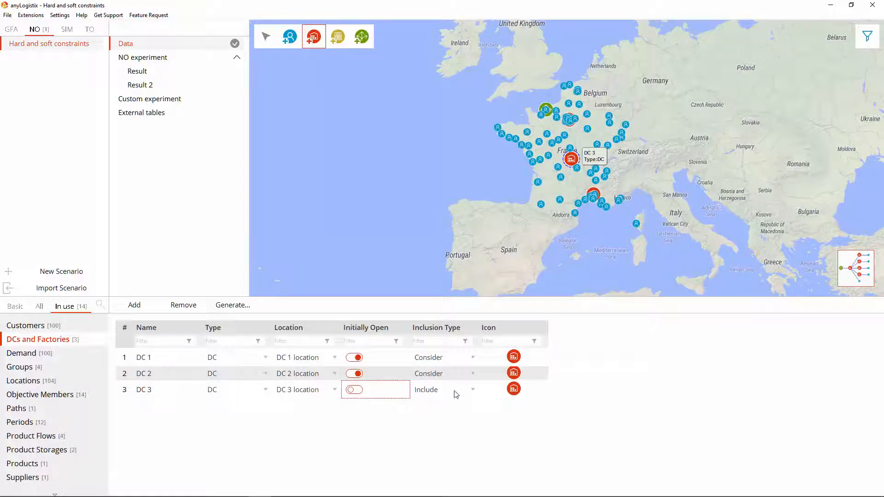
click(473, 390)
click(456, 429)
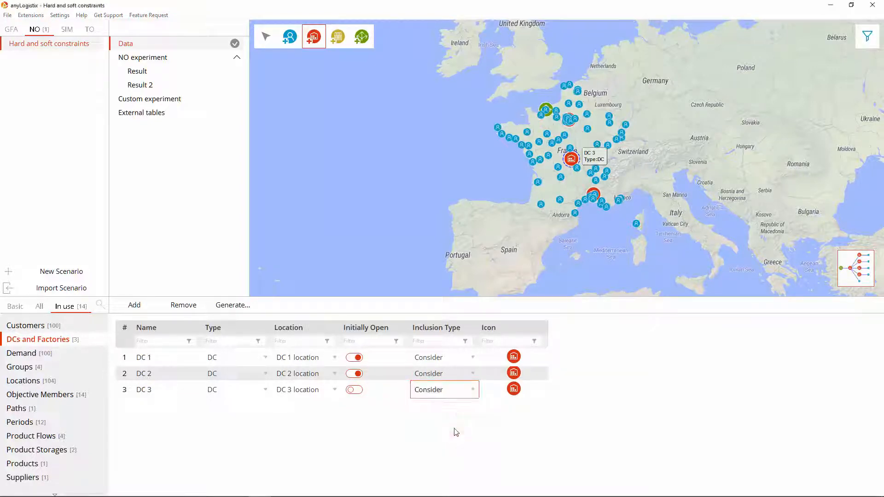
Set the inclusion type of both DC 1 and DC 2 to Include
click(445, 358)
ctrl+click(445, 374)
right_click(444, 375)
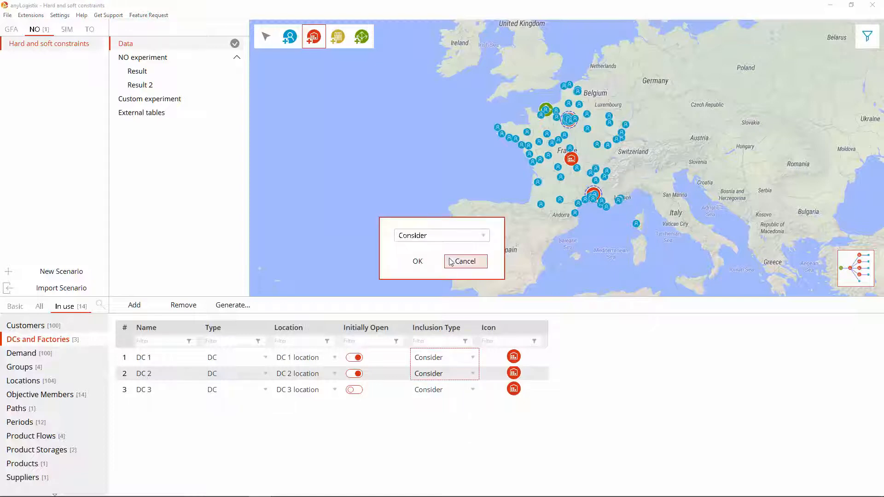
click(453, 238)
click(437, 254)
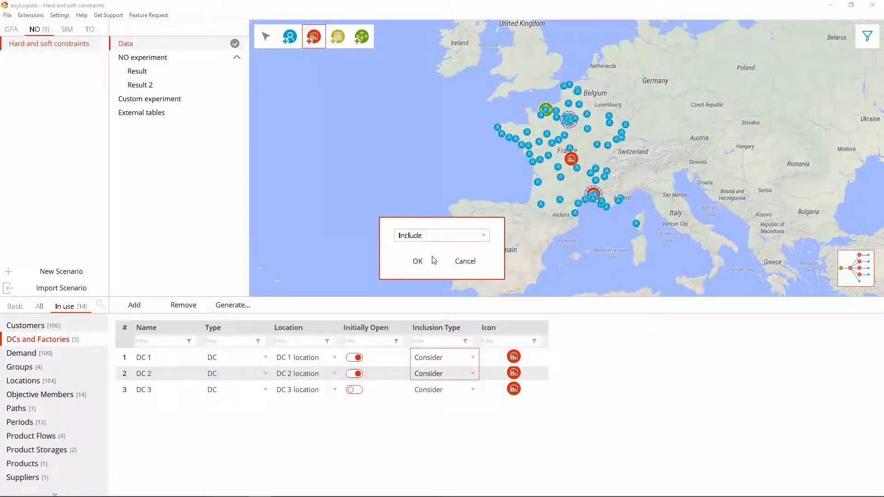
click(419, 261)
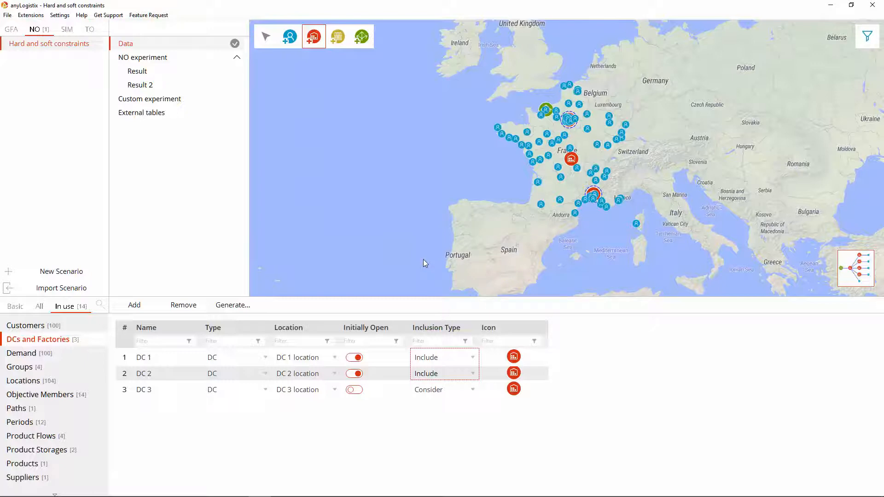
Add two records to the Facility Expenses table and assign DC 3 as the facility for both
click(100, 305)
text(facility)
click(134, 305)
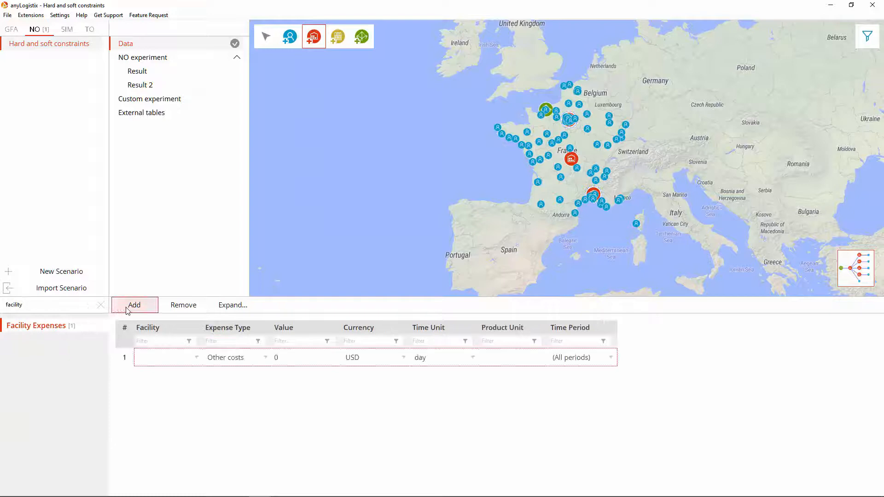
click(134, 305)
ctrl+click(154, 377)
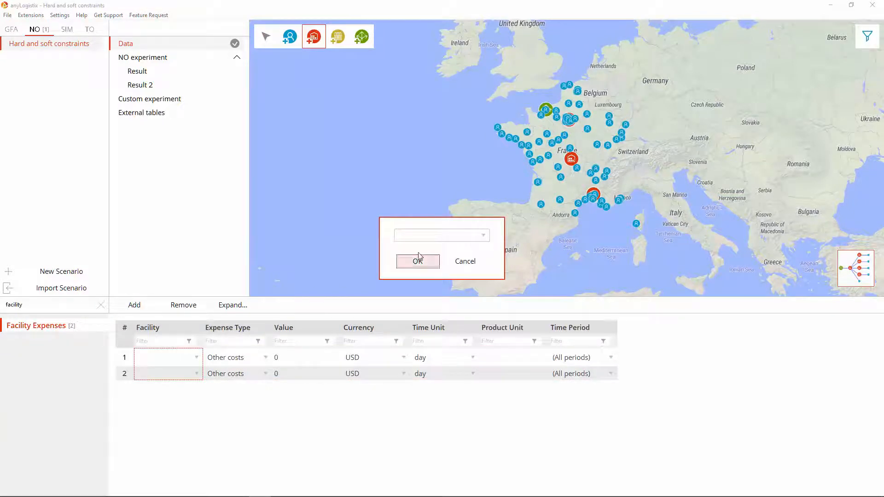
click(429, 238)
click(421, 341)
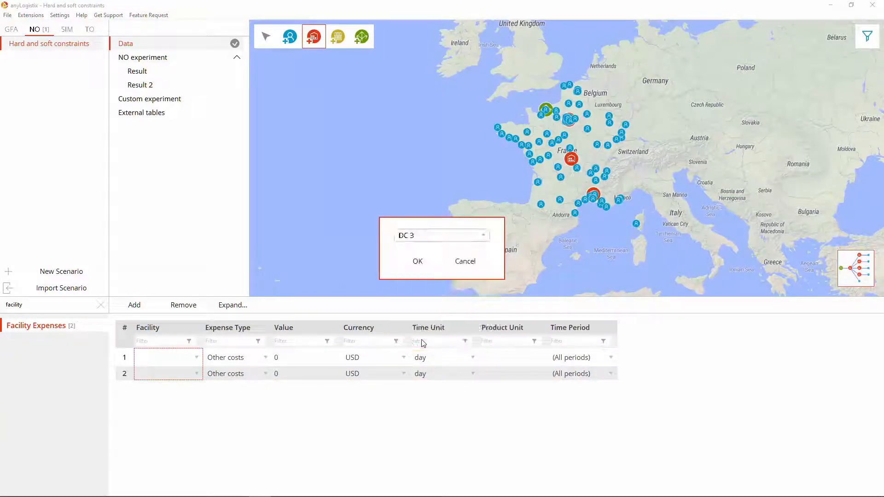
click(420, 267)
Make DC 3's first expense an Initial cost of 10,000 USD and set its Other costs to 1,000 USD per day
click(264, 357)
click(265, 357)
click(247, 368)
click(288, 360)
text(10000)
key(Return)
text(1,000)
key(Return)
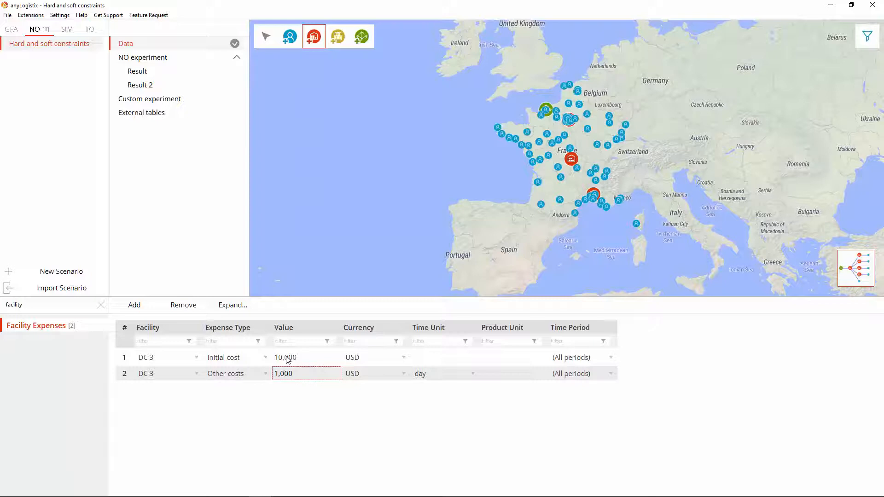
Add two product flows, one from Port Le Havre to DC 3 and one from DC 3 to all customers
click(100, 304)
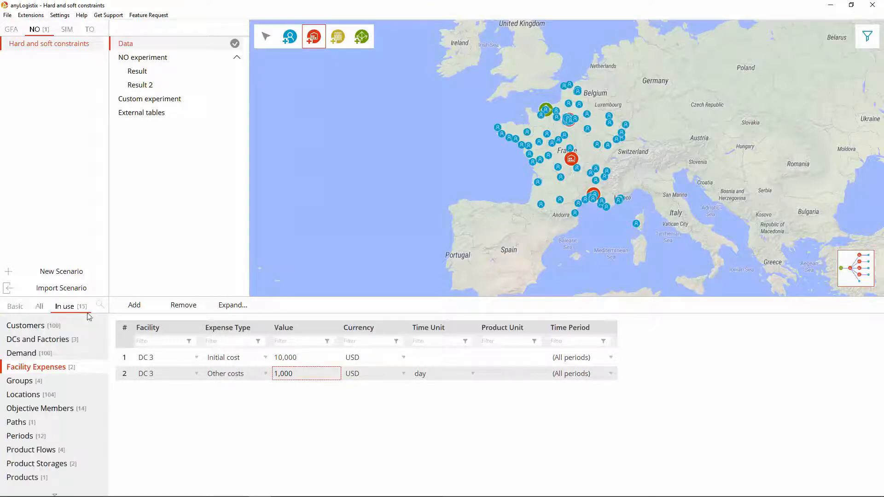
click(52, 451)
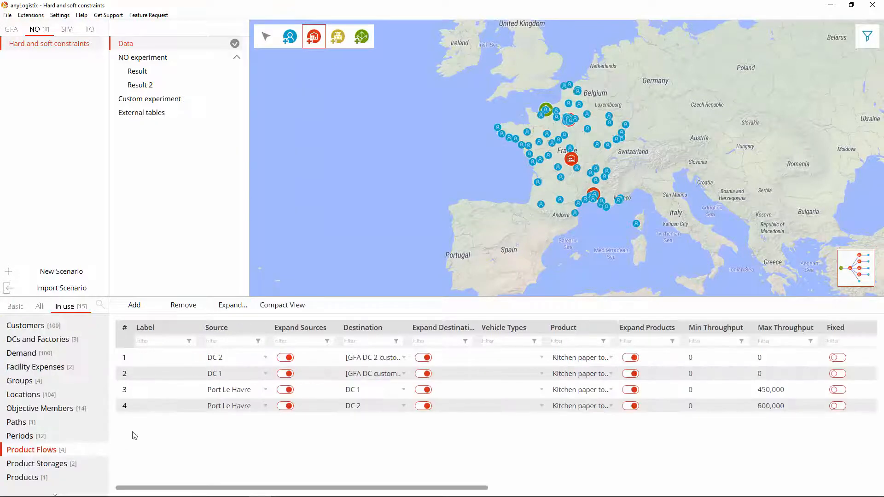
click(136, 306)
click(138, 305)
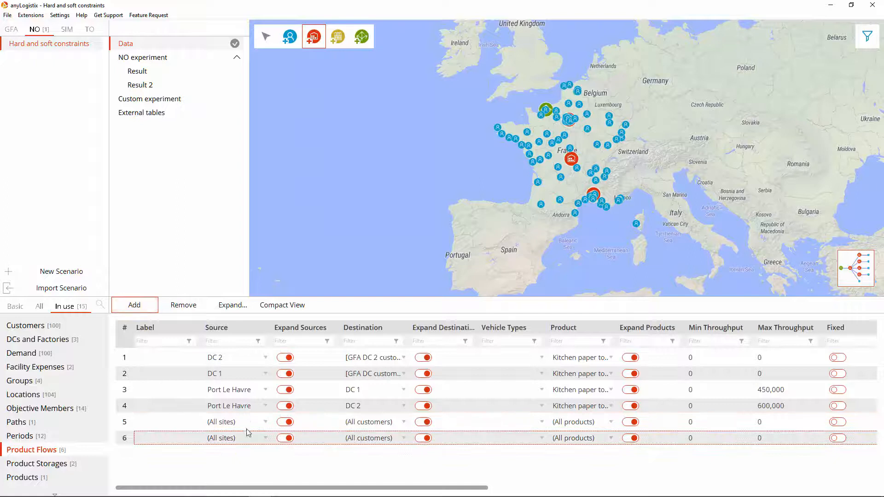
click(264, 423)
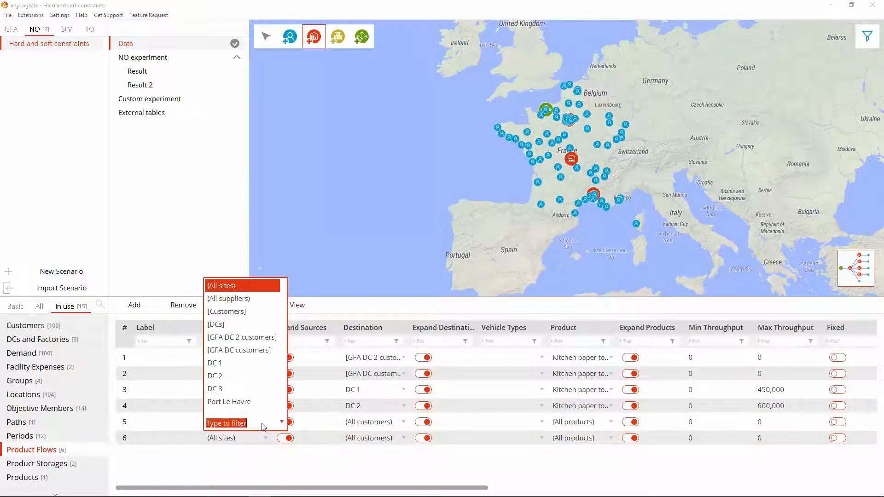
click(248, 401)
click(403, 422)
text(dc)
click(372, 350)
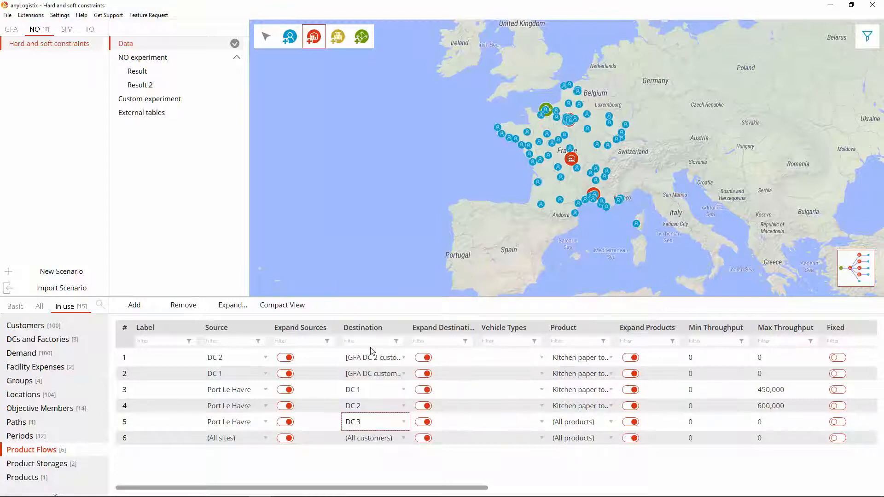
click(266, 438)
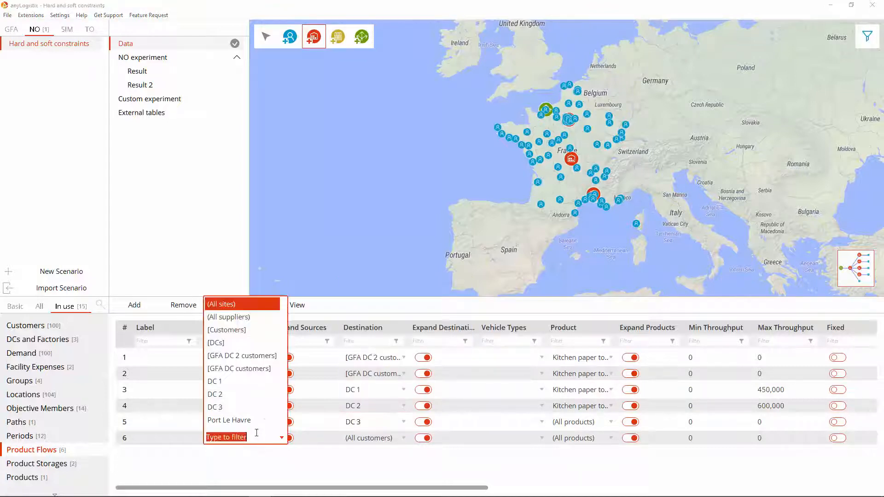
click(233, 408)
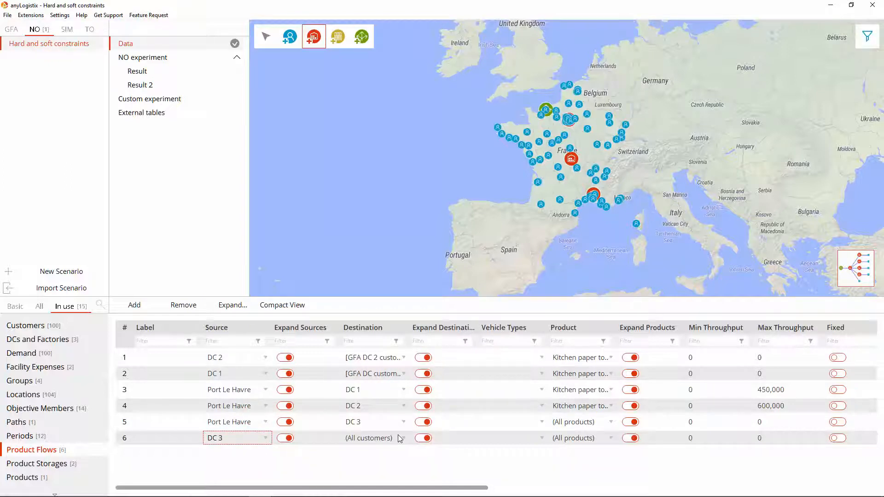
Add a product storage record for DC 3 with Kitchen paper towels as the product
click(66, 465)
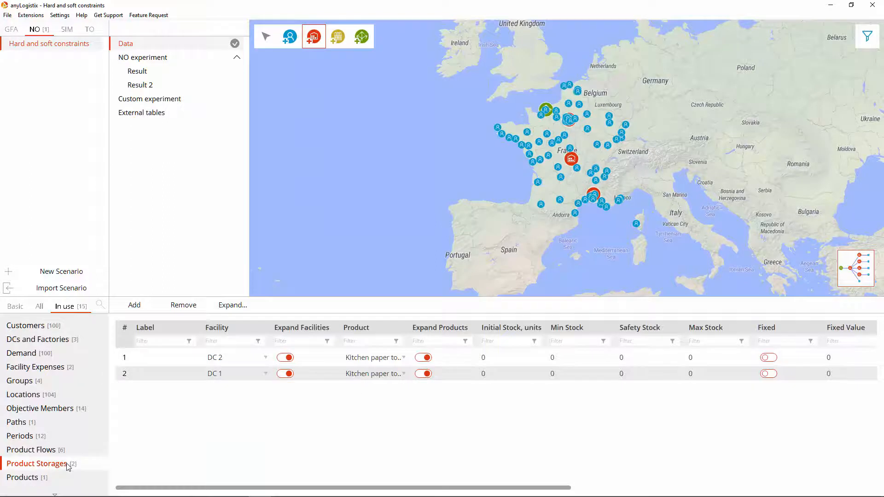
click(134, 305)
click(247, 394)
click(266, 391)
click(231, 371)
click(398, 390)
click(403, 390)
click(379, 416)
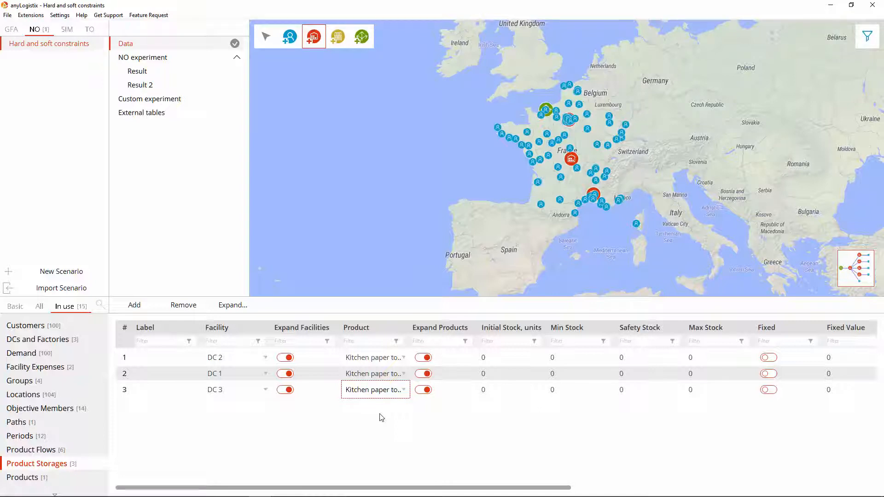
Run the network optimization experiment with DC 3 included and review its site state, other costs and demand fulfillment
click(165, 60)
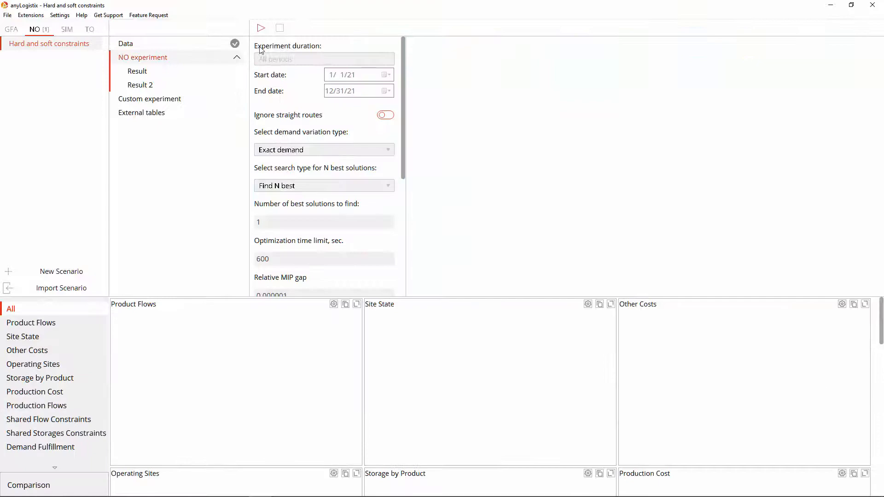
click(266, 29)
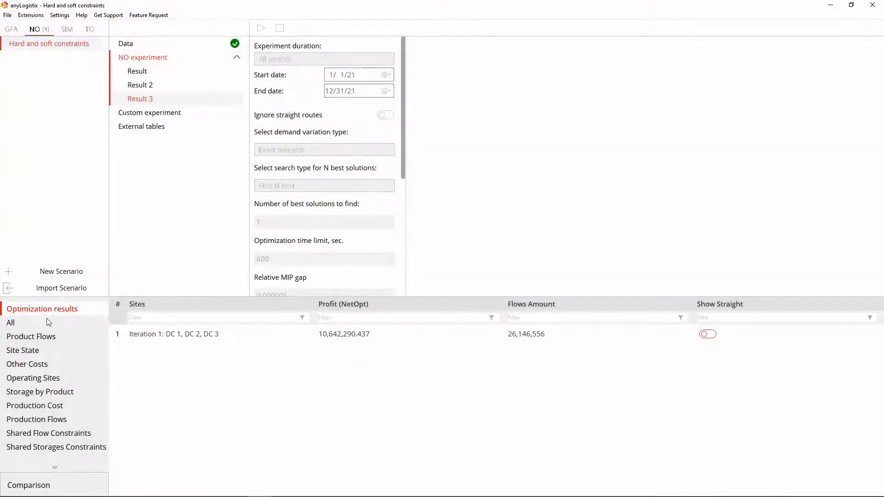
click(44, 352)
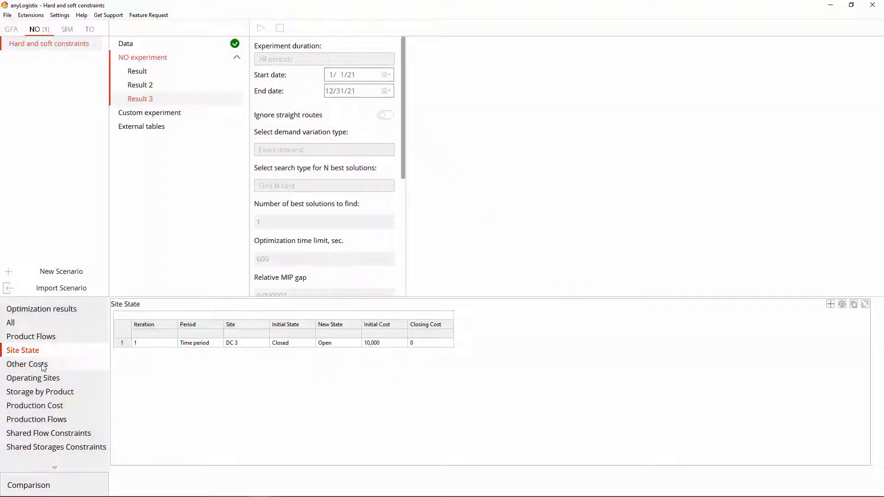
click(43, 365)
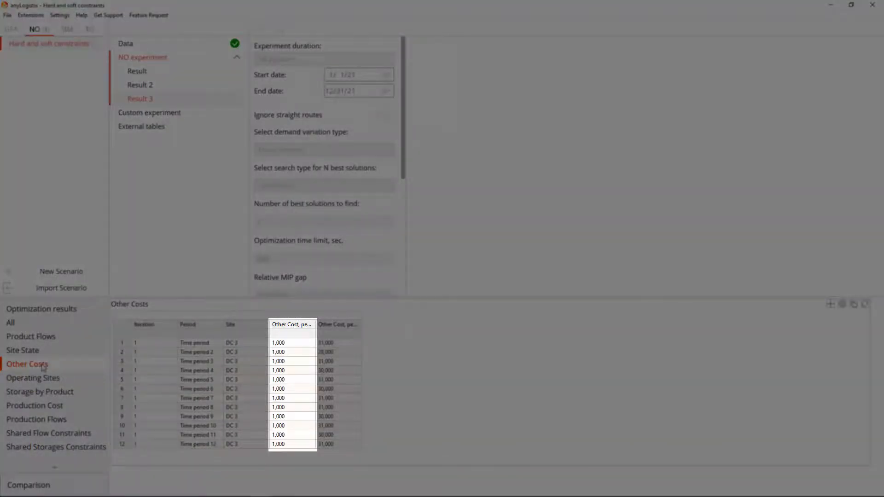
scroll(43, 366, down, 5)
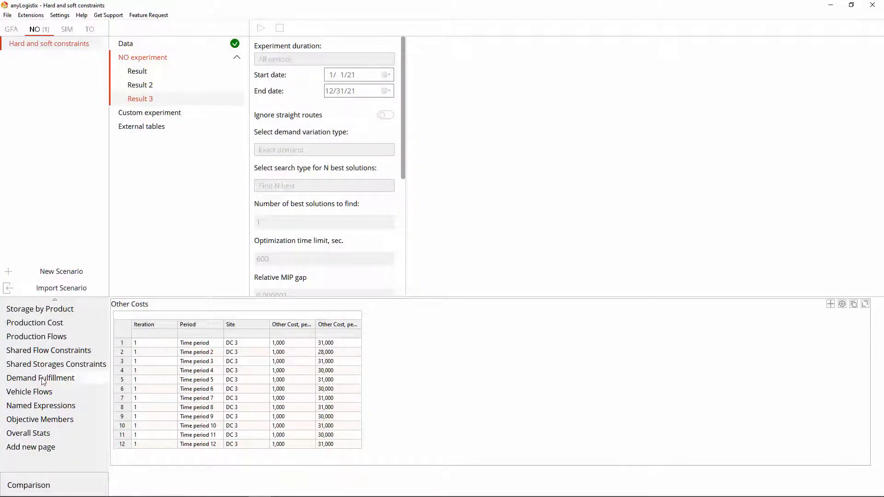
click(43, 379)
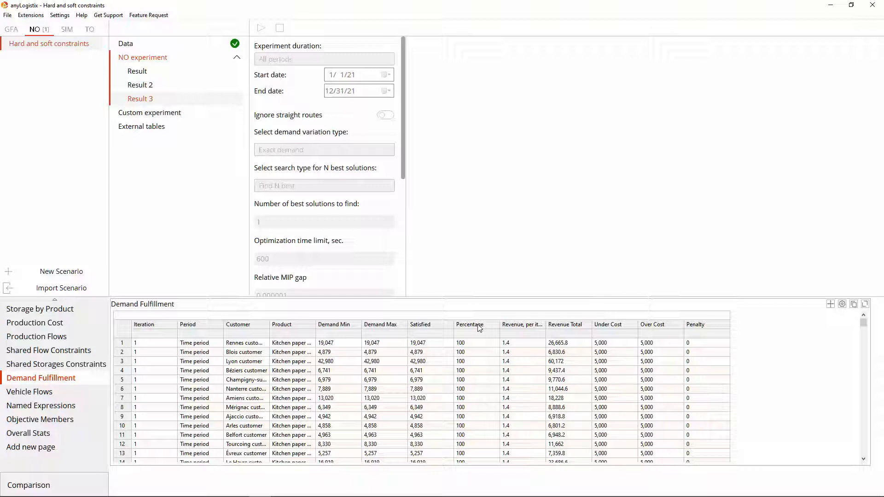
Set the Up Penalty to 0.1 USD for the product flows from Port Le Havre to DC 1 and DC 2
click(138, 46)
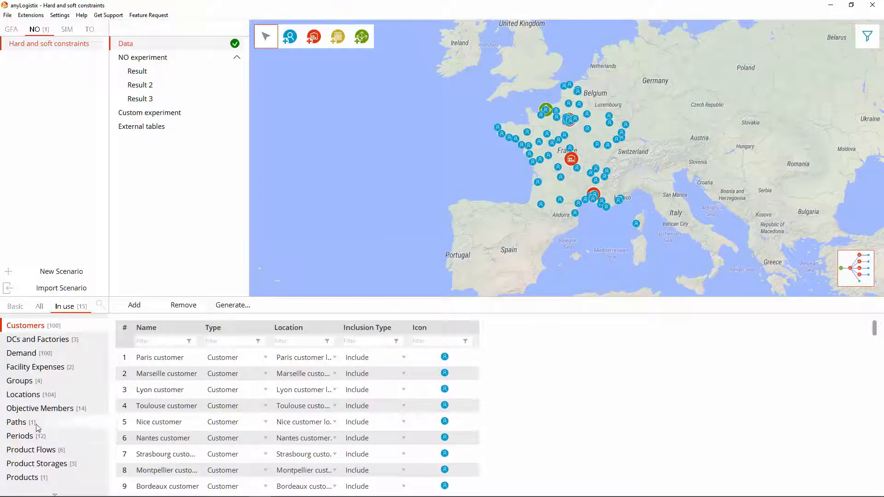
click(59, 449)
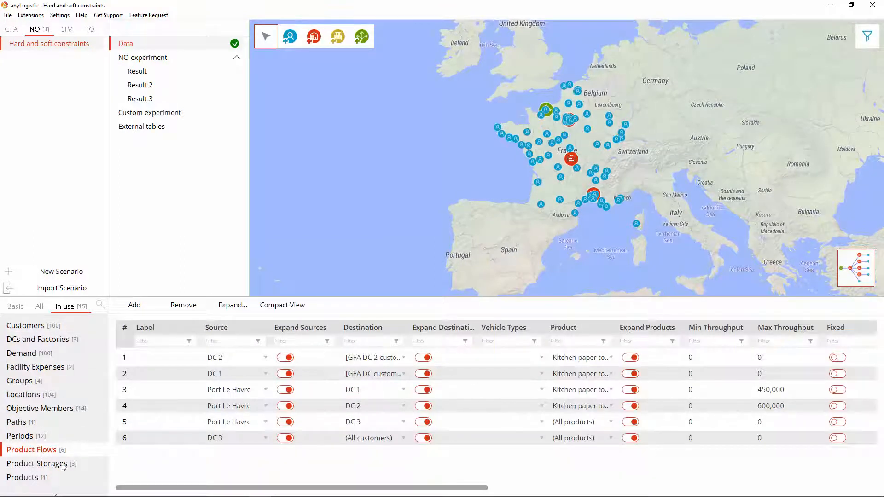
drag(164, 488, 414, 493)
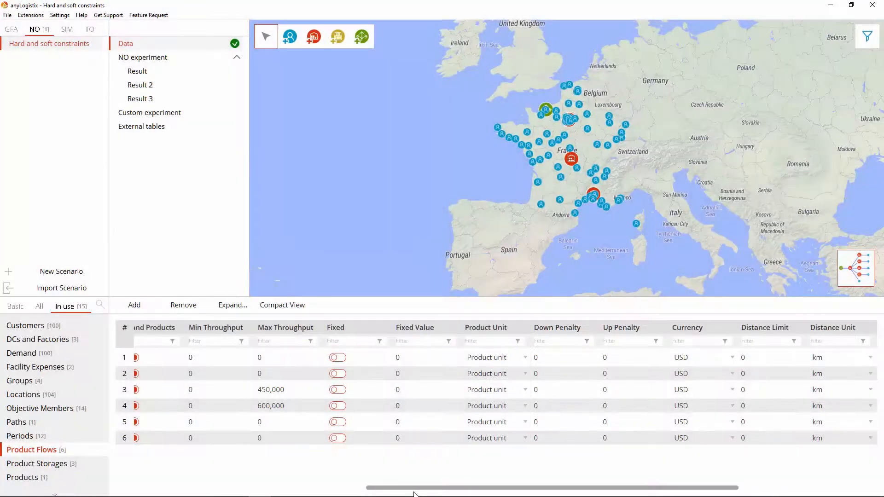
drag(635, 390, 633, 408)
right_click(633, 408)
text(2)
click(425, 259)
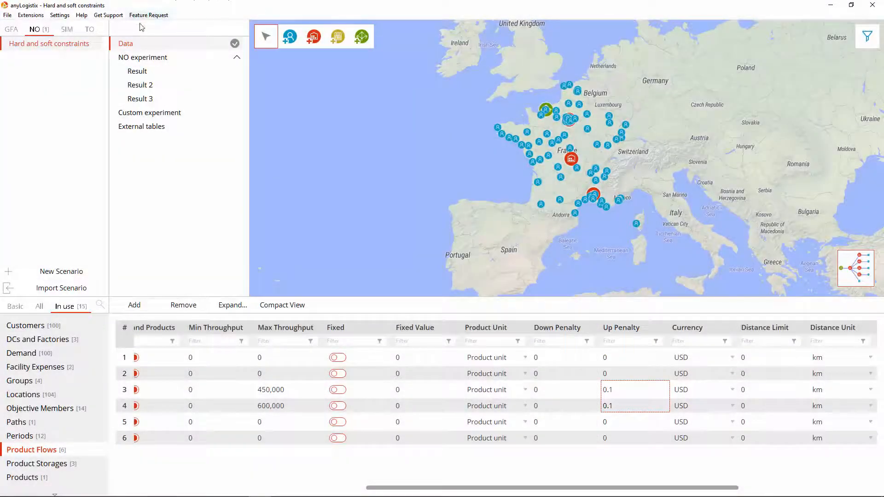
Rerun the network optimization experiment with the flow penalties and show the new result's overall stats
click(148, 58)
click(261, 28)
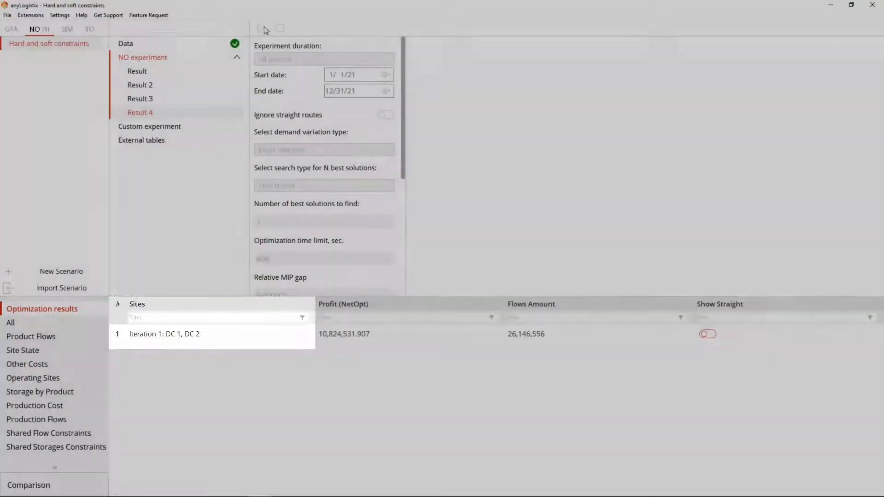
scroll(58, 394, down, 2)
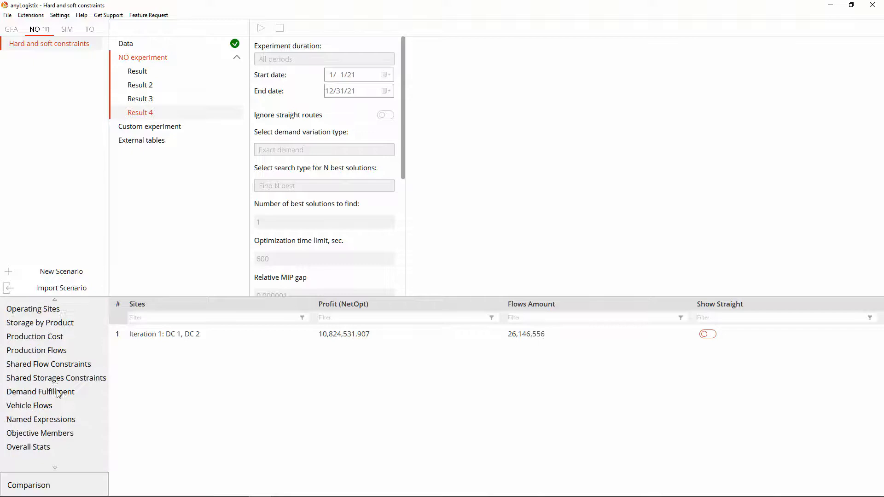
scroll(59, 394, down, 1)
click(62, 432)
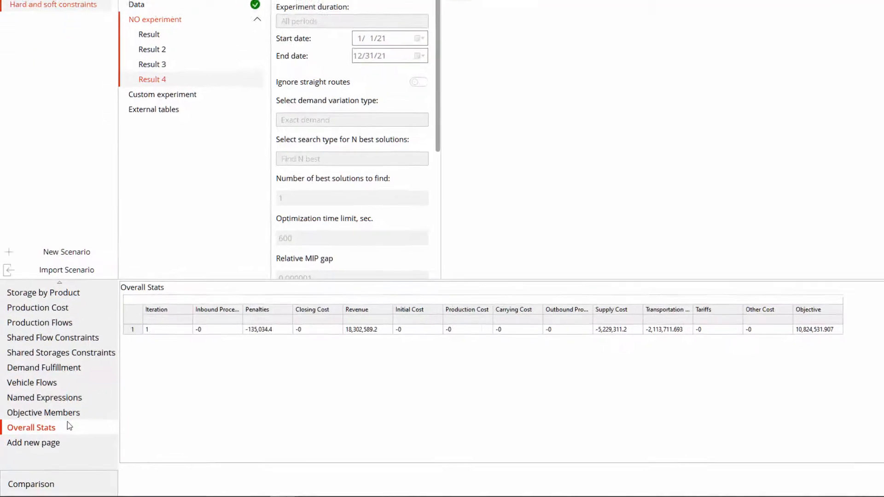